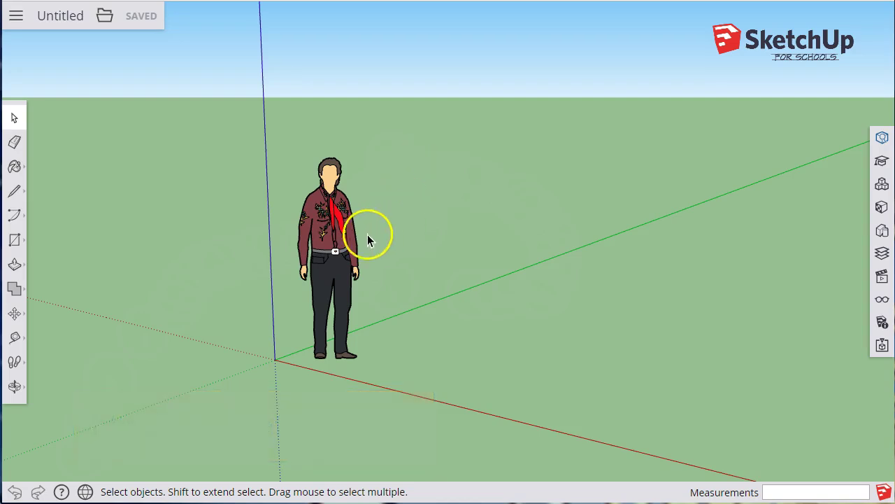
- Select the standing figure, view its component details, then close them and deselect it
{"action": "left_click", "coordinate": [337, 253]}
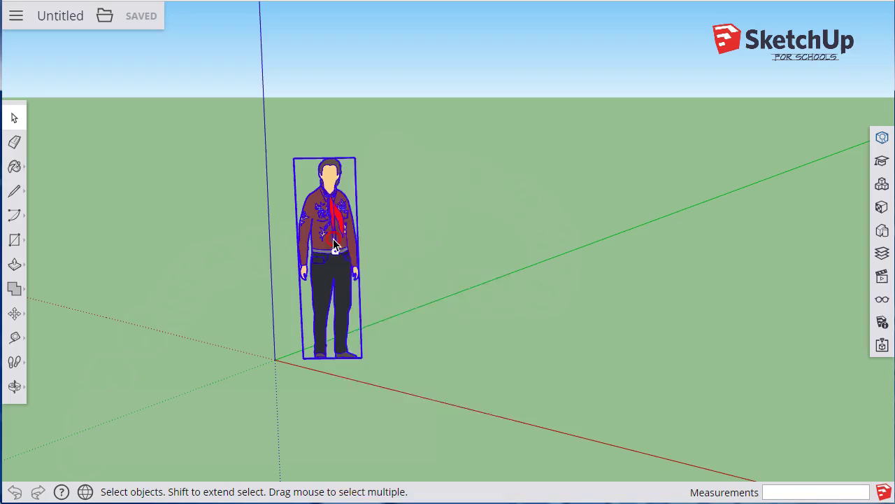
{"action": "right_click", "coordinate": [334, 243]}
{"action": "left_click", "coordinate": [356, 193]}
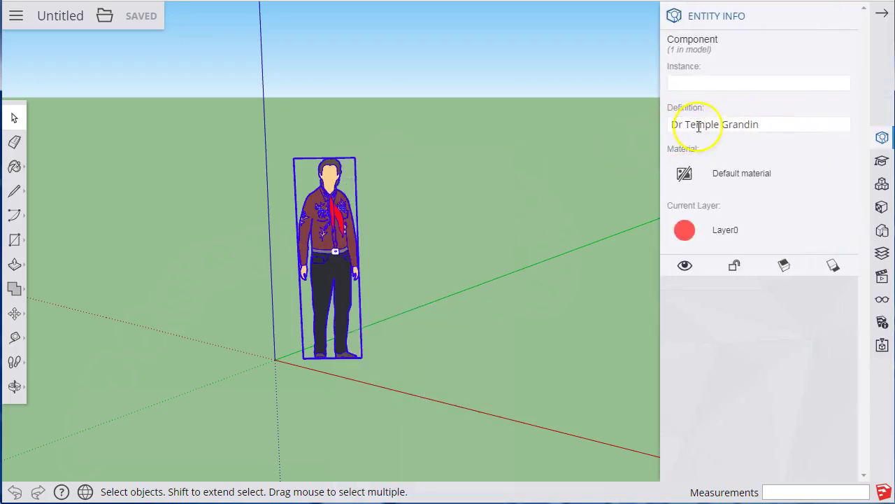
{"action": "left_click", "coordinate": [882, 17]}
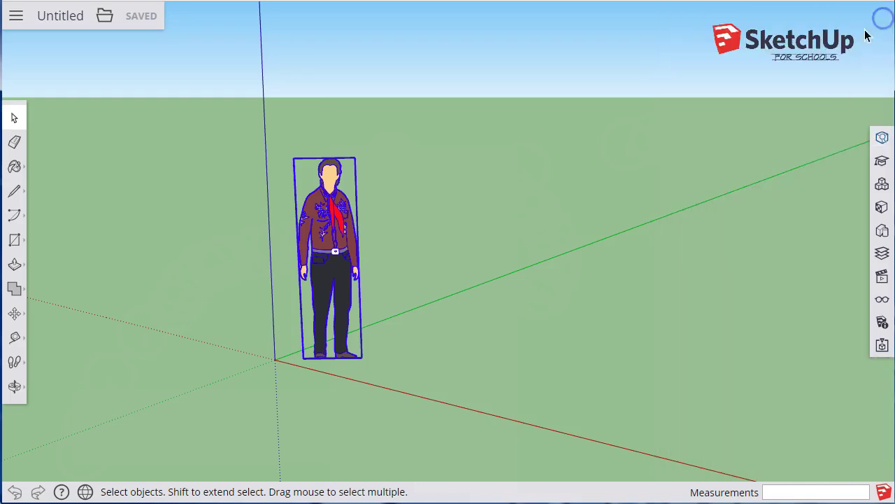
{"action": "left_click", "coordinate": [543, 162]}
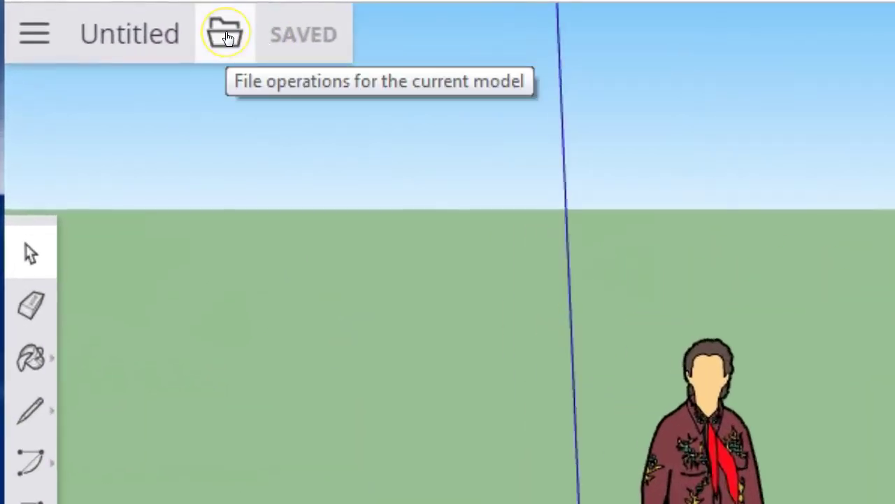
- Save As with the model name replaced by 'MayJ First Project File'
{"action": "left_click", "coordinate": [225, 35]}
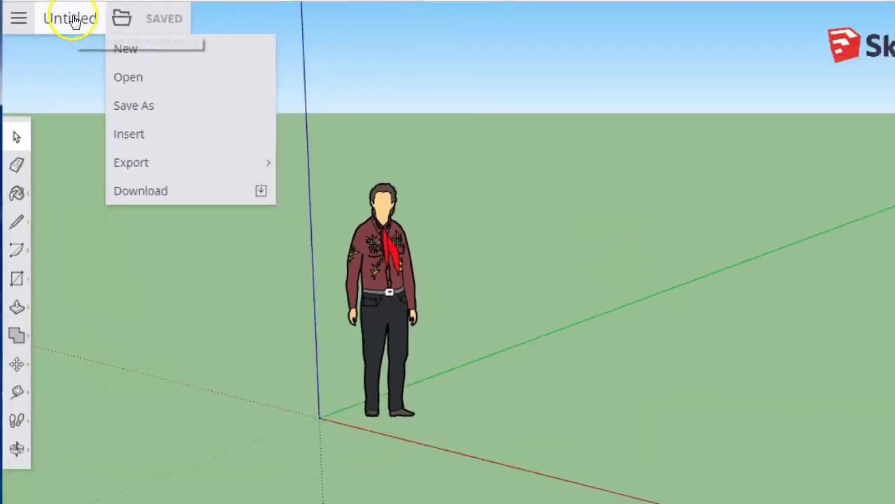
{"action": "left_click", "coordinate": [137, 35]}
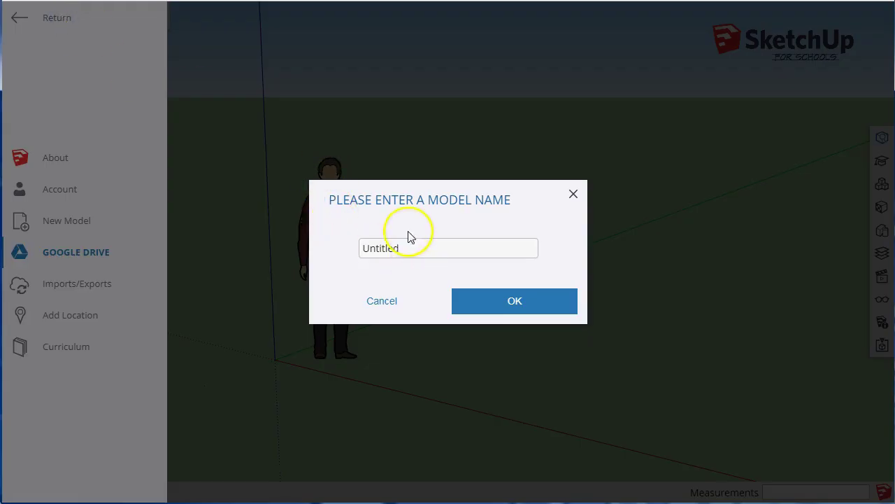
{"action": "double_click", "coordinate": [413, 244]}
{"action": "type", "text": "May"}
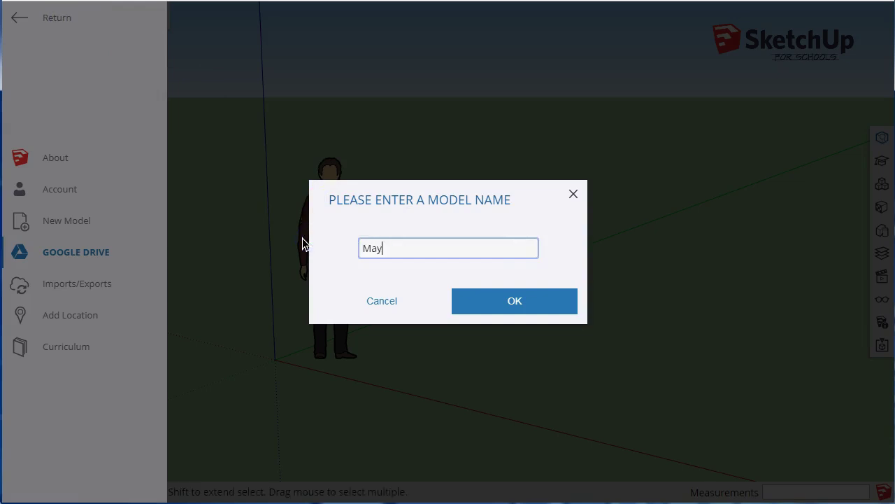
{"action": "type", "text": "J First Project File"}
{"action": "left_click", "coordinate": [526, 302]}
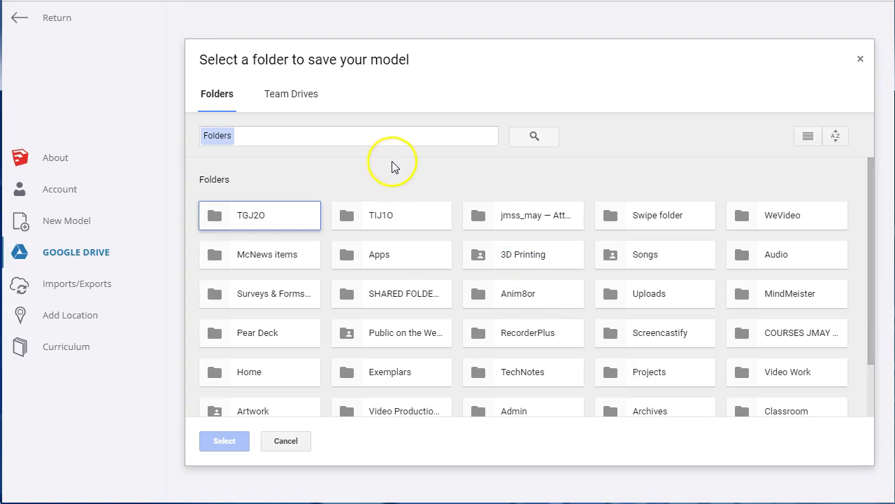
- Pick Sketchup Projects inside the TIJ1O Drive folder as the save location
{"action": "left_click", "coordinate": [382, 223]}
{"action": "left_click", "coordinate": [378, 219]}
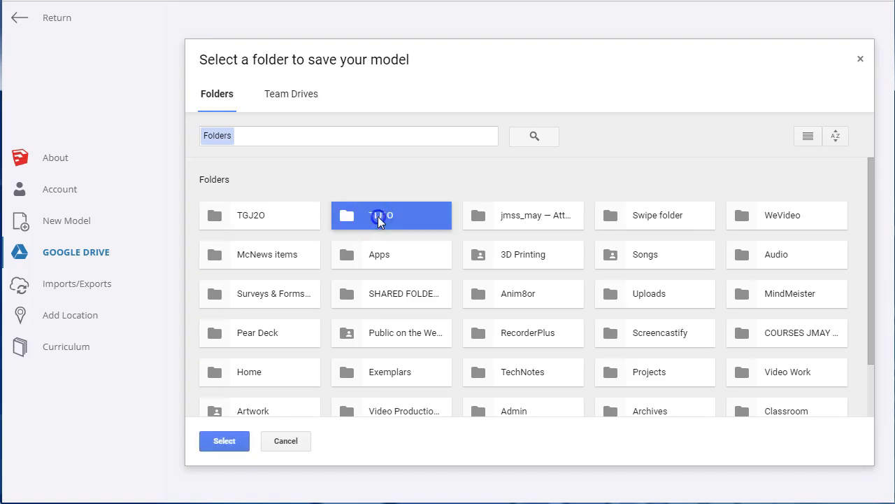
{"action": "double_click", "coordinate": [379, 219]}
{"action": "left_click", "coordinate": [531, 228]}
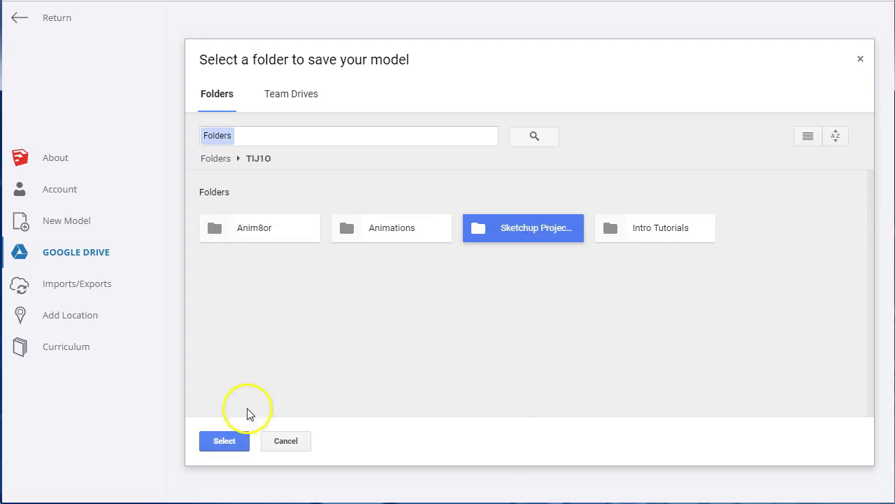
{"action": "left_click", "coordinate": [223, 441]}
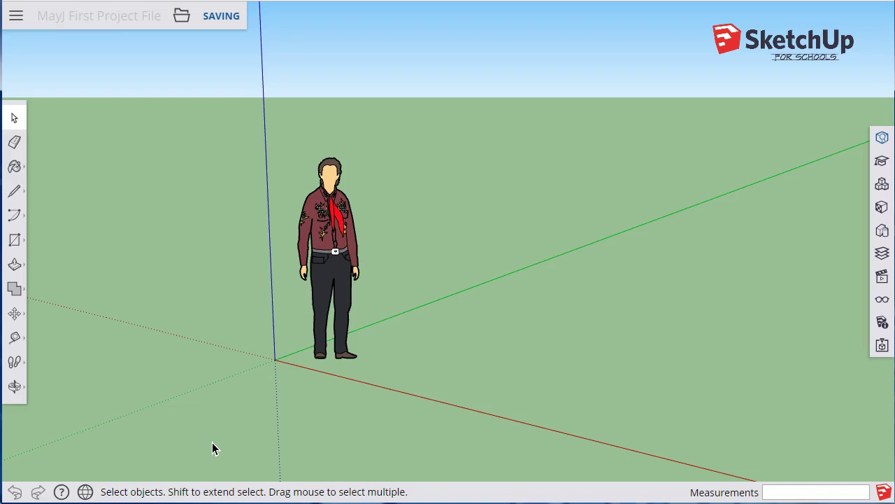
- Try the Select, Line and Freehand tools, then open Explore Help Center from the ? menu
{"action": "left_click", "coordinate": [251, 361]}
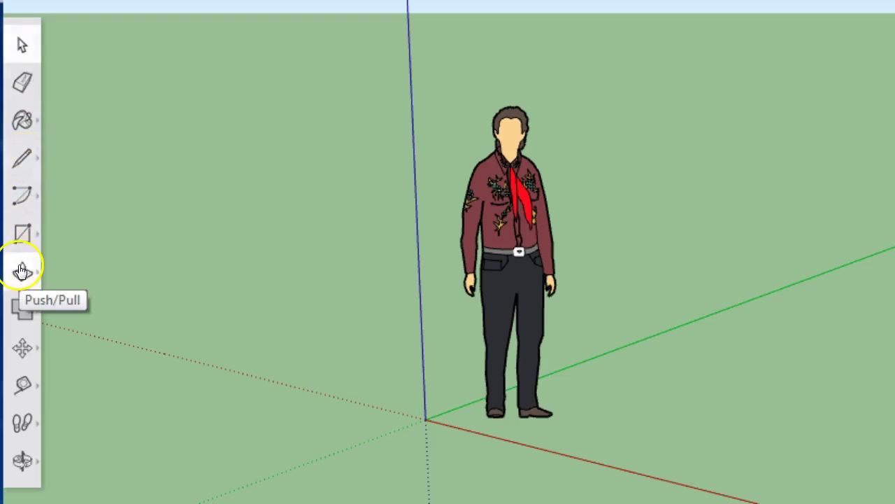
{"action": "left_click", "coordinate": [25, 159]}
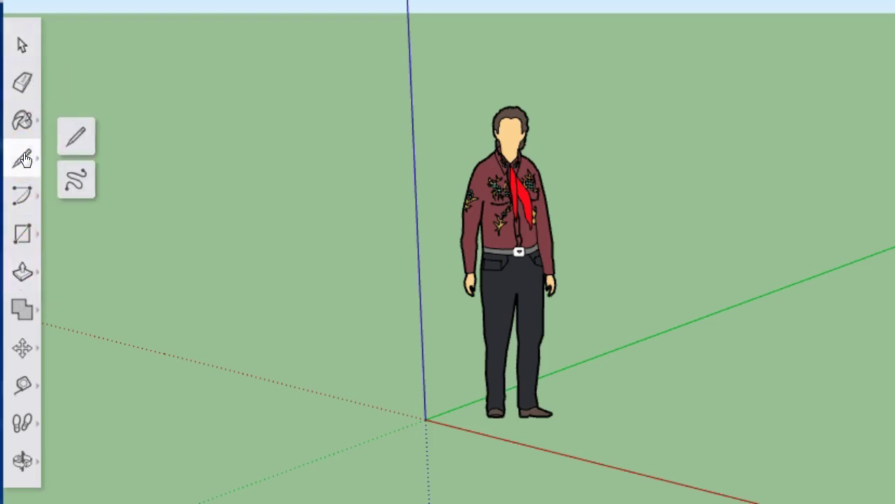
{"action": "left_click", "coordinate": [76, 184]}
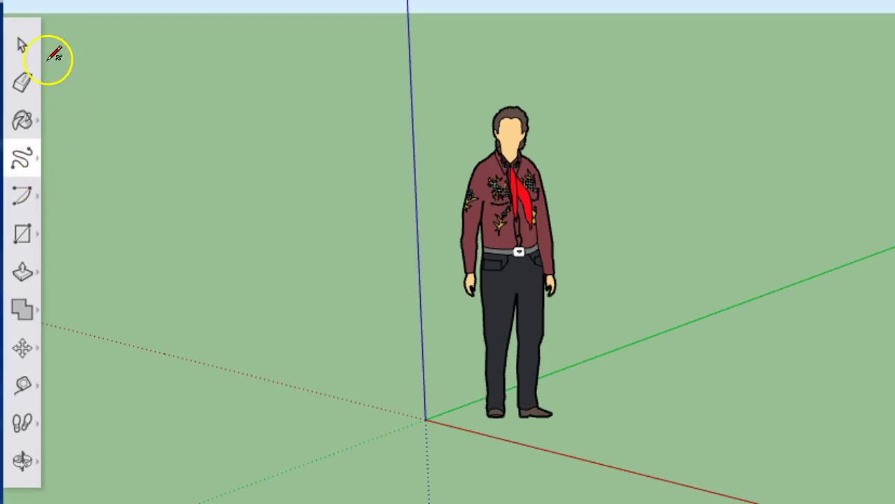
{"action": "left_click", "coordinate": [21, 46]}
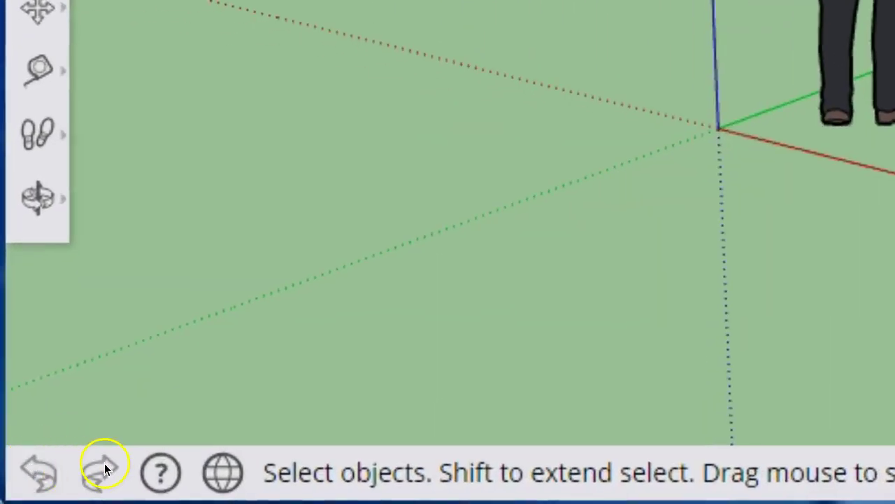
{"action": "left_click", "coordinate": [162, 472]}
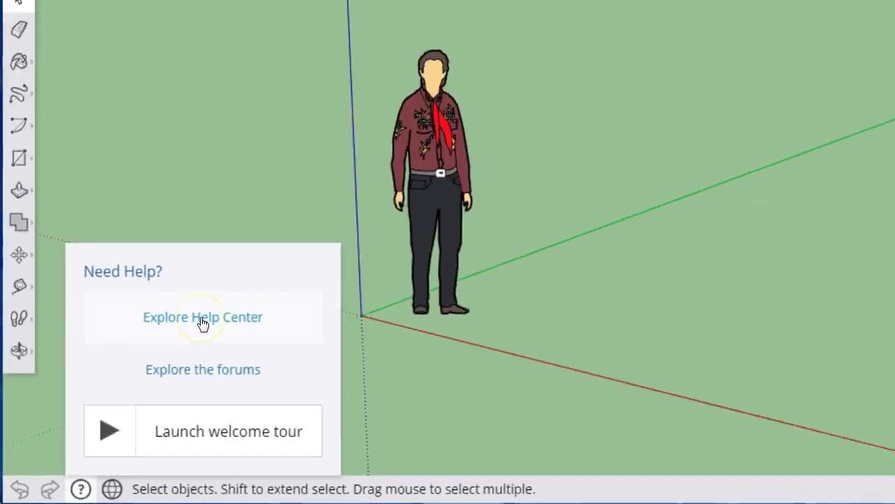
{"action": "left_click", "coordinate": [401, 143]}
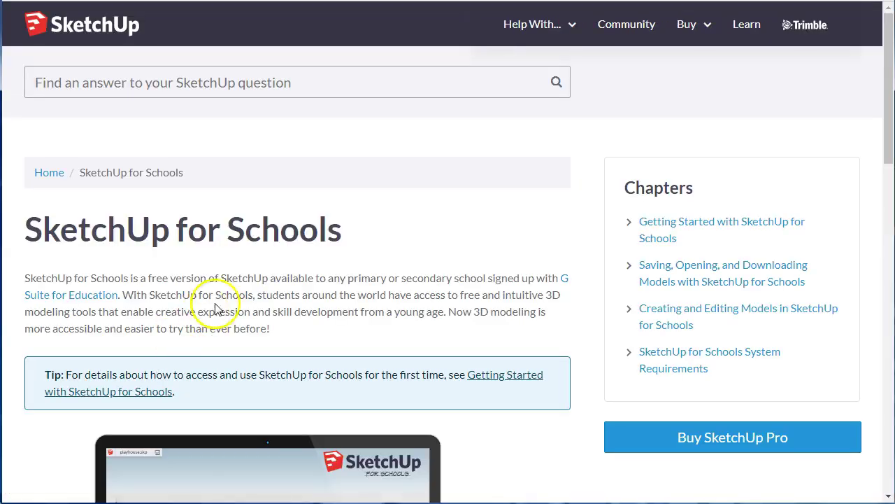
- Scroll the Help Center article back up to the laptop image and introduction
{"action": "left_click", "coordinate": [224, 77]}
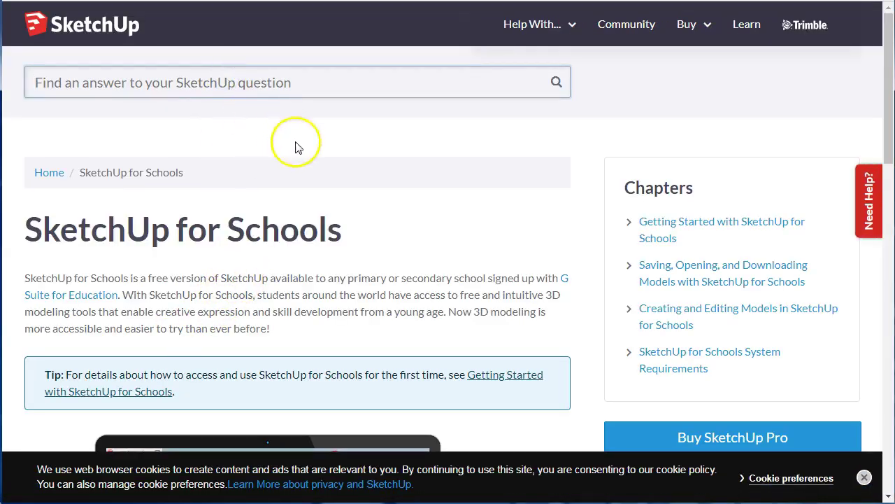
{"action": "scroll", "coordinate": [295, 147], "scroll_direction": "down", "scroll_amount": 10}
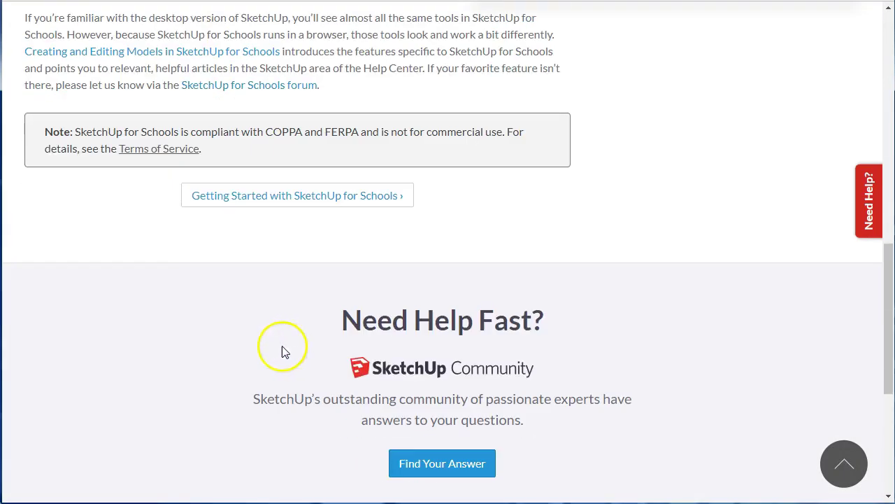
{"action": "scroll", "coordinate": [352, 354], "scroll_direction": "up", "scroll_amount": 6}
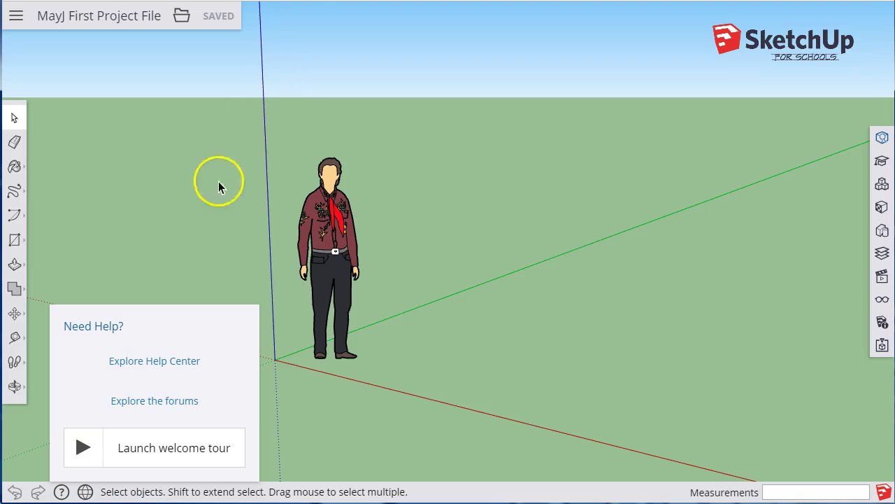
- Return to the model and view the interface language list, keeping English
{"action": "left_click", "coordinate": [174, 259]}
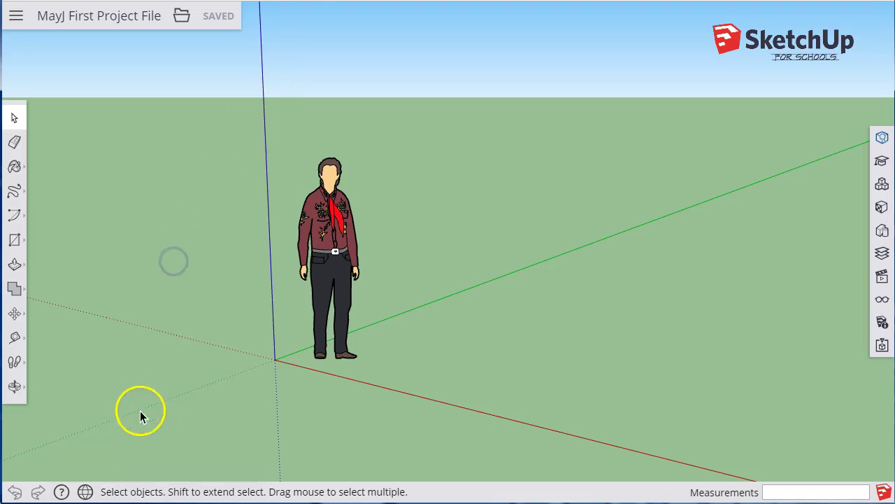
{"action": "left_click", "coordinate": [85, 492]}
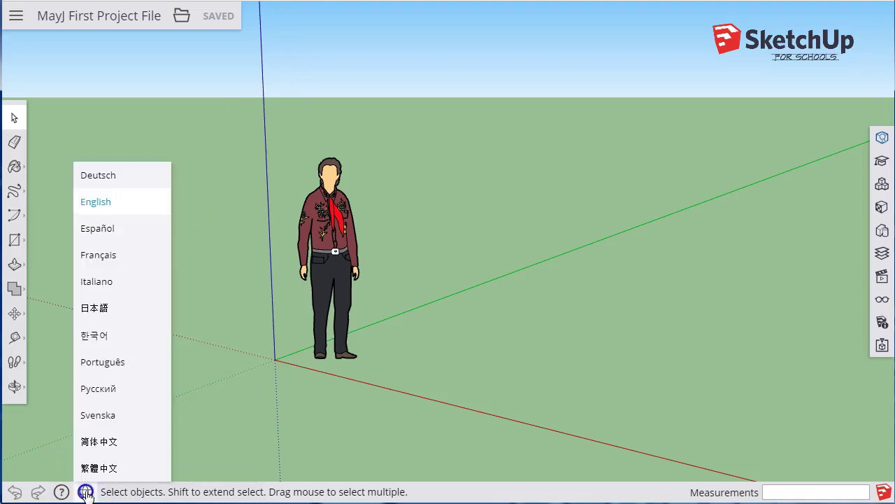
{"action": "left_click", "coordinate": [237, 305]}
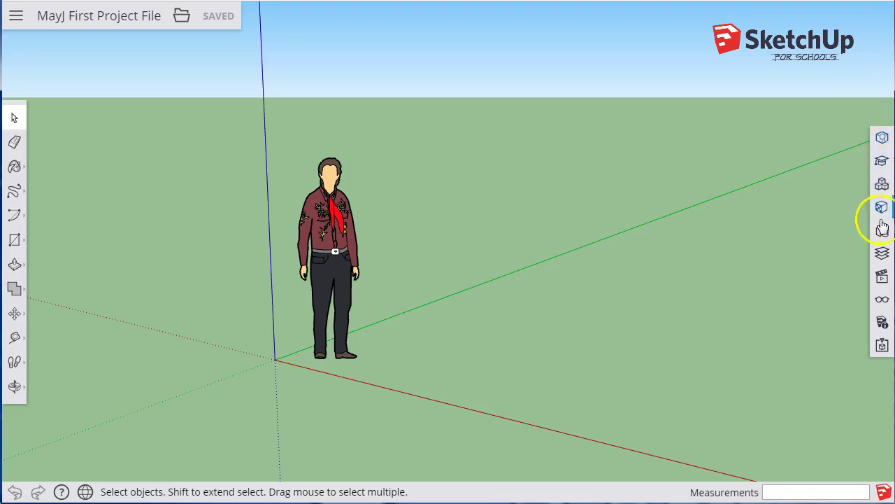
- Open Entity Info for the selected figure, then the Instructor, Components and Materials panels
{"action": "left_click", "coordinate": [881, 138]}
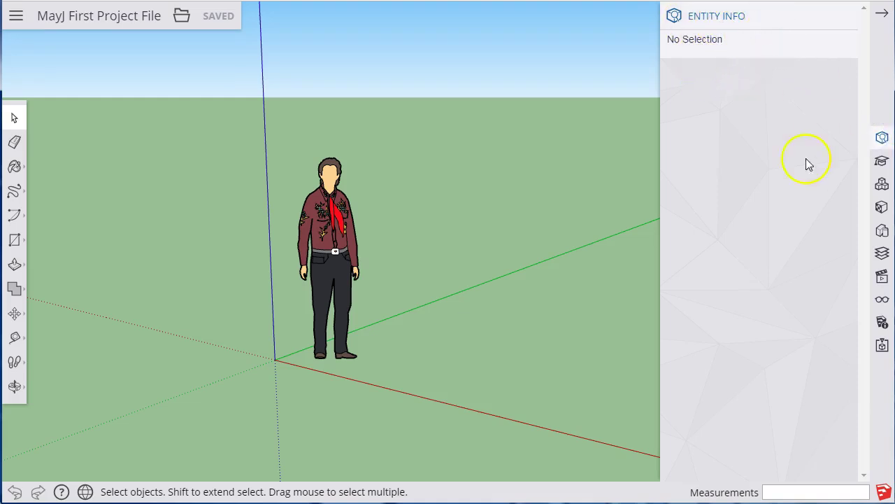
{"action": "left_click", "coordinate": [341, 234]}
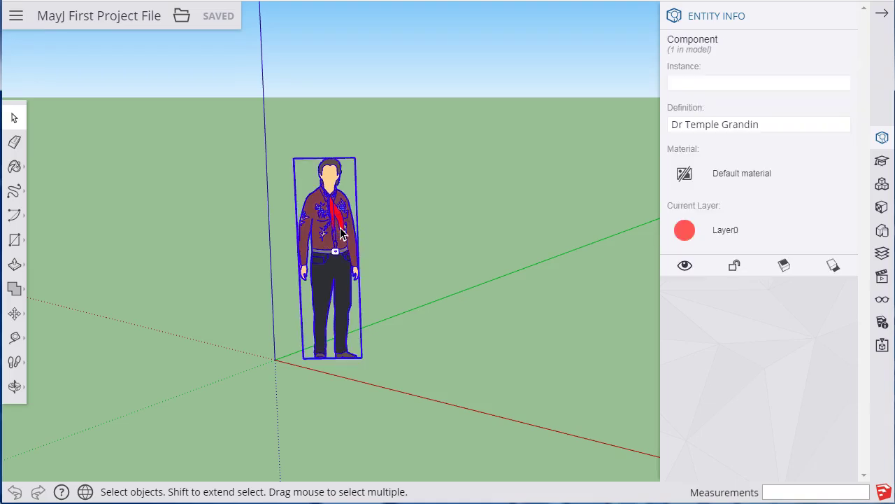
{"action": "left_click", "coordinate": [881, 161]}
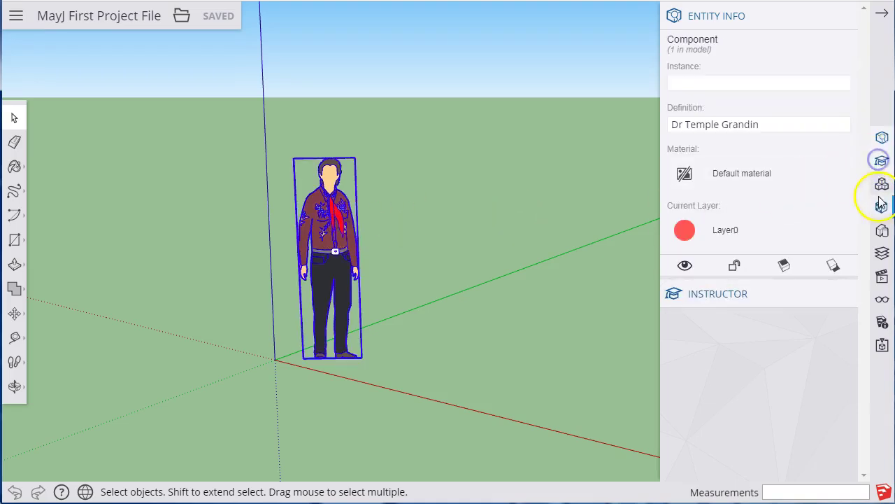
{"action": "left_click", "coordinate": [881, 184]}
{"action": "left_click", "coordinate": [882, 206]}
- Open the Styles, Layers, Views, Display, Model Info and Solid Inspector panels
{"action": "left_click", "coordinate": [881, 230]}
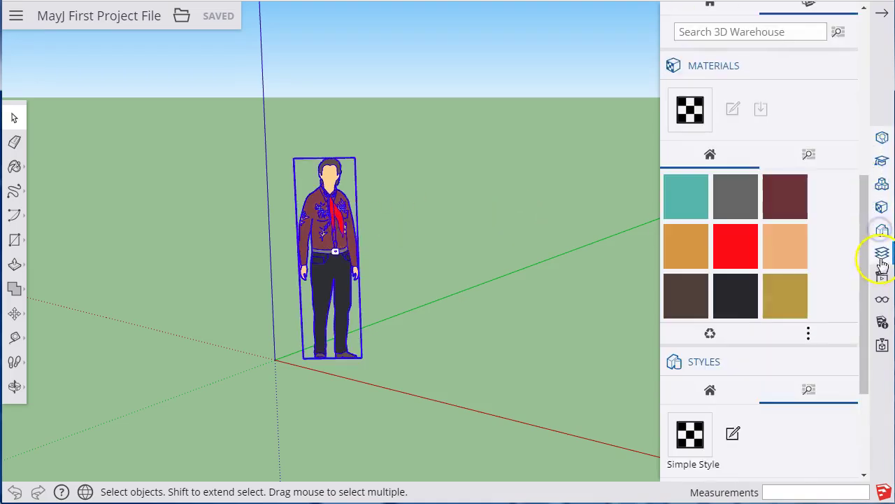
{"action": "left_click", "coordinate": [881, 254]}
{"action": "left_click", "coordinate": [881, 277]}
{"action": "left_click", "coordinate": [882, 299]}
{"action": "left_click", "coordinate": [882, 321]}
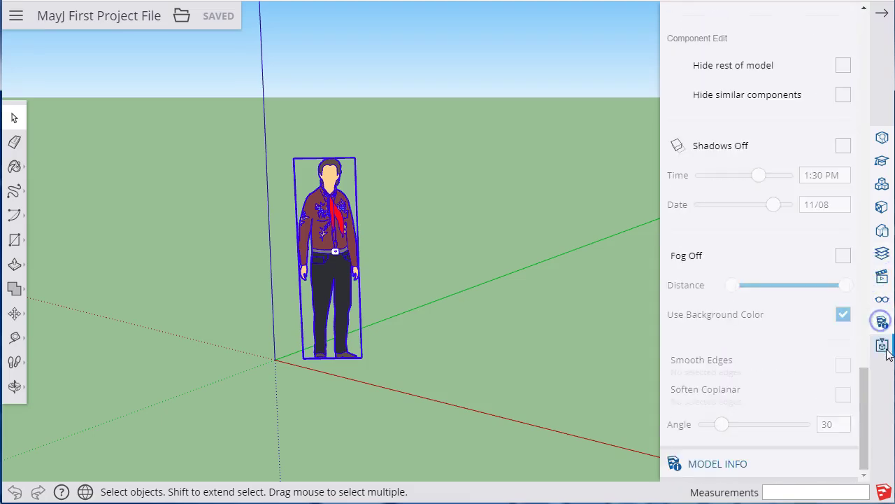
{"action": "left_click", "coordinate": [882, 346]}
{"action": "scroll", "coordinate": [740, 261], "scroll_direction": "up", "scroll_amount": 10}
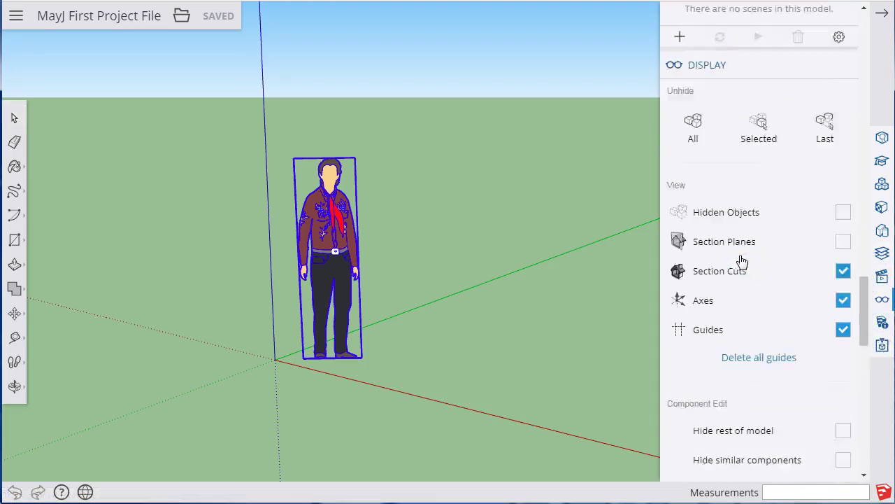
{"action": "scroll", "coordinate": [740, 260], "scroll_direction": "up", "scroll_amount": 20}
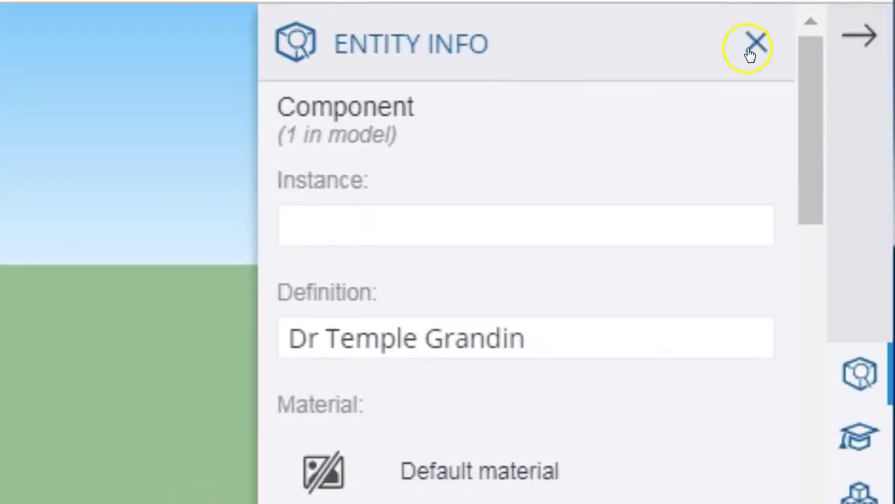
- Close the Entity Info through Solid Inspector panels one by one until the tray disappears
{"action": "left_click", "coordinate": [750, 53]}
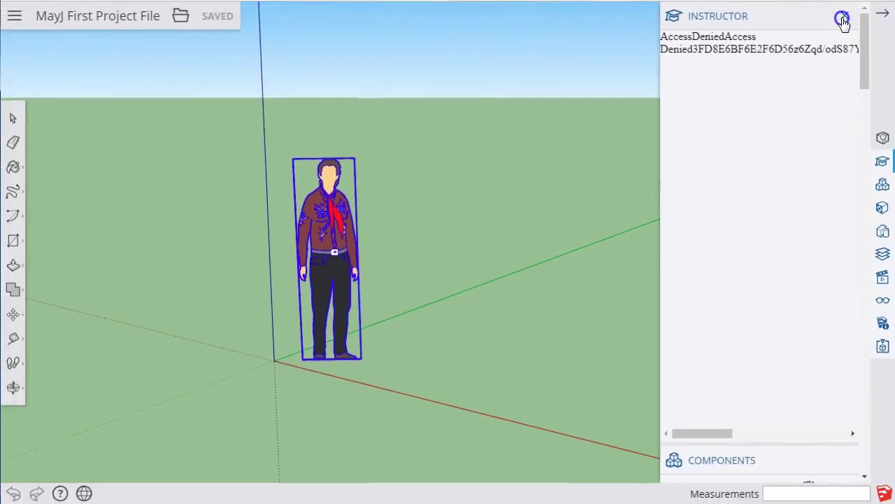
{"action": "left_click", "coordinate": [843, 20]}
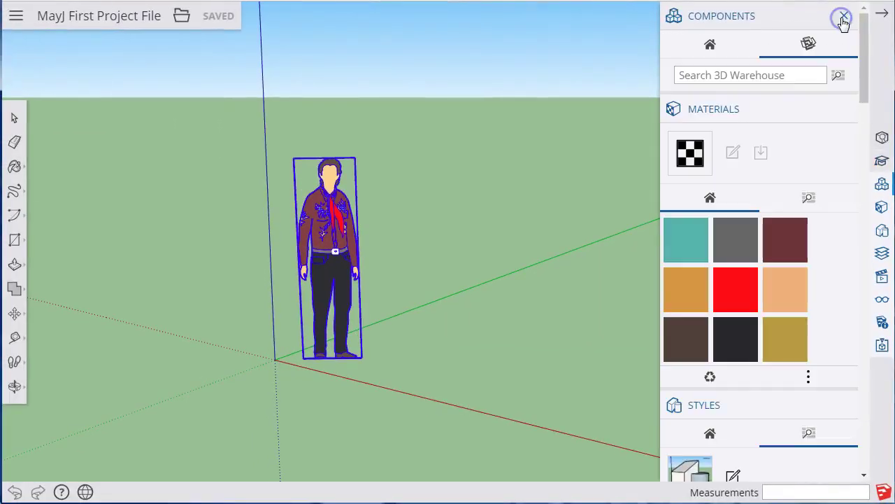
{"action": "left_click", "coordinate": [843, 20]}
{"action": "left_click", "coordinate": [841, 17]}
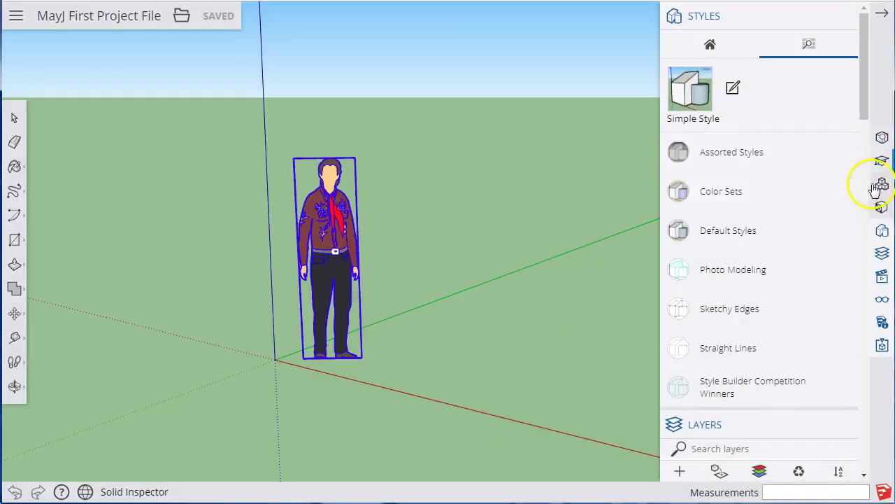
{"action": "left_click", "coordinate": [844, 19]}
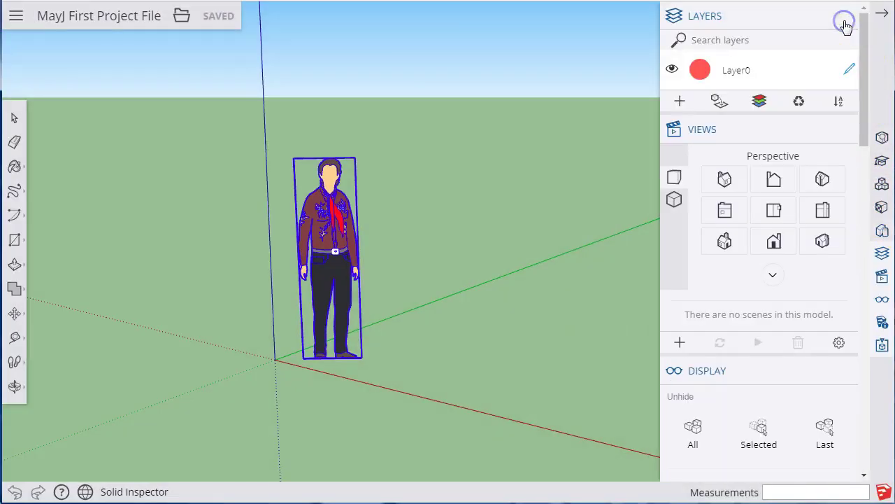
{"action": "left_click", "coordinate": [844, 22]}
{"action": "left_click", "coordinate": [845, 22]}
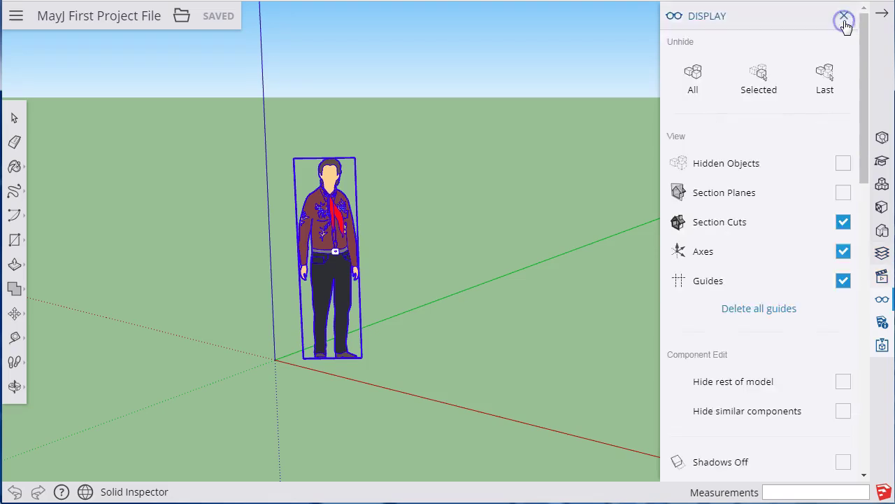
{"action": "left_click", "coordinate": [845, 22]}
{"action": "left_click", "coordinate": [845, 22]}
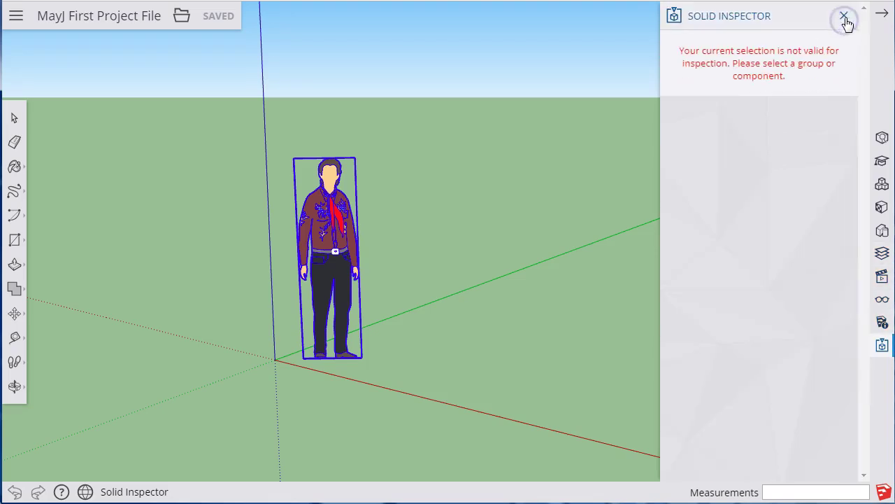
{"action": "left_click", "coordinate": [845, 20]}
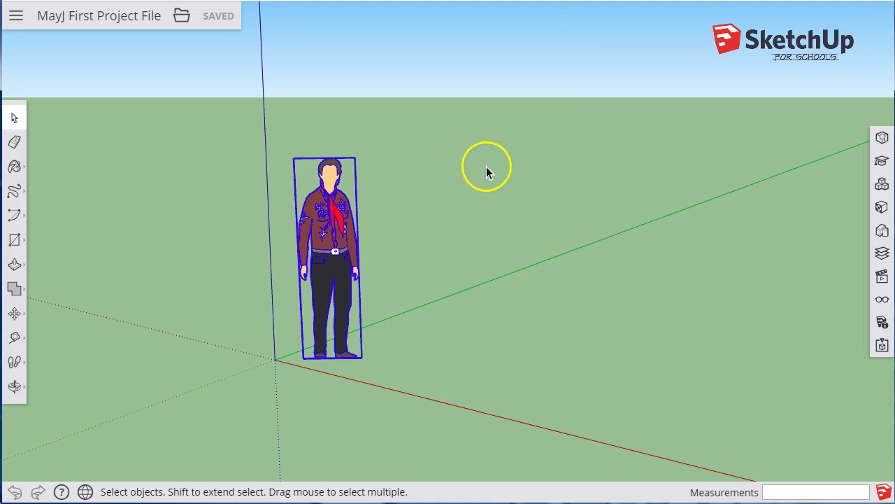